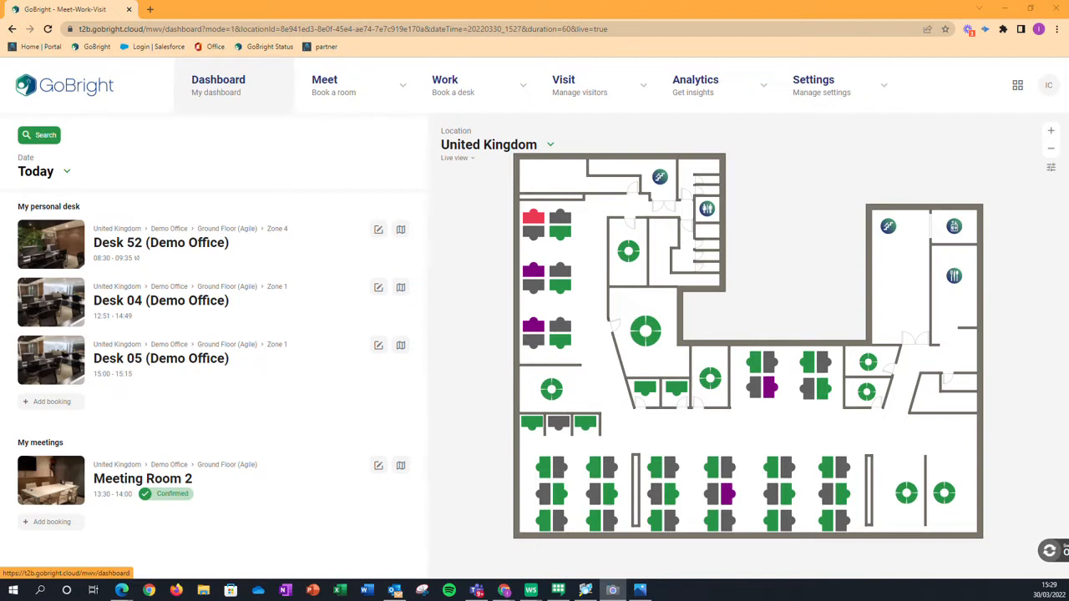
- Go to the device profiles in the settings and examine the types offered for a new profile
left_click(816, 88)
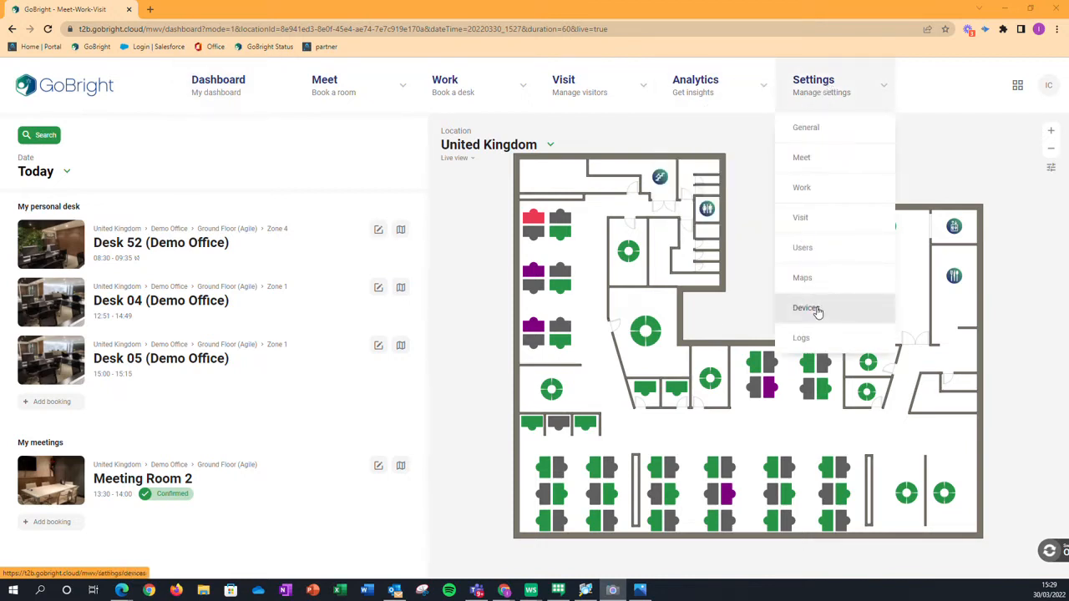
left_click(806, 308)
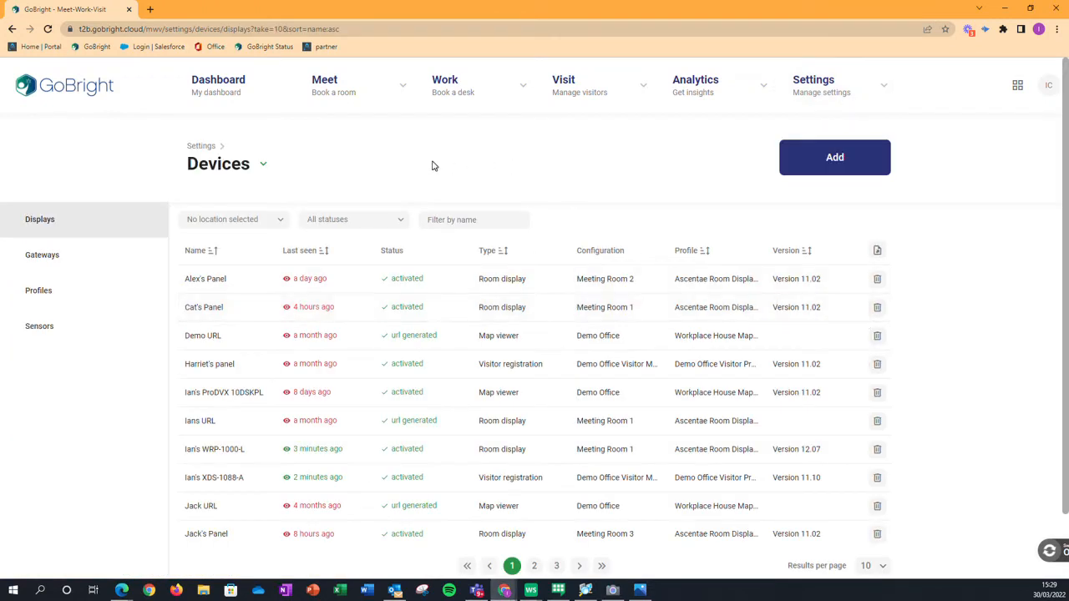
left_click(33, 294)
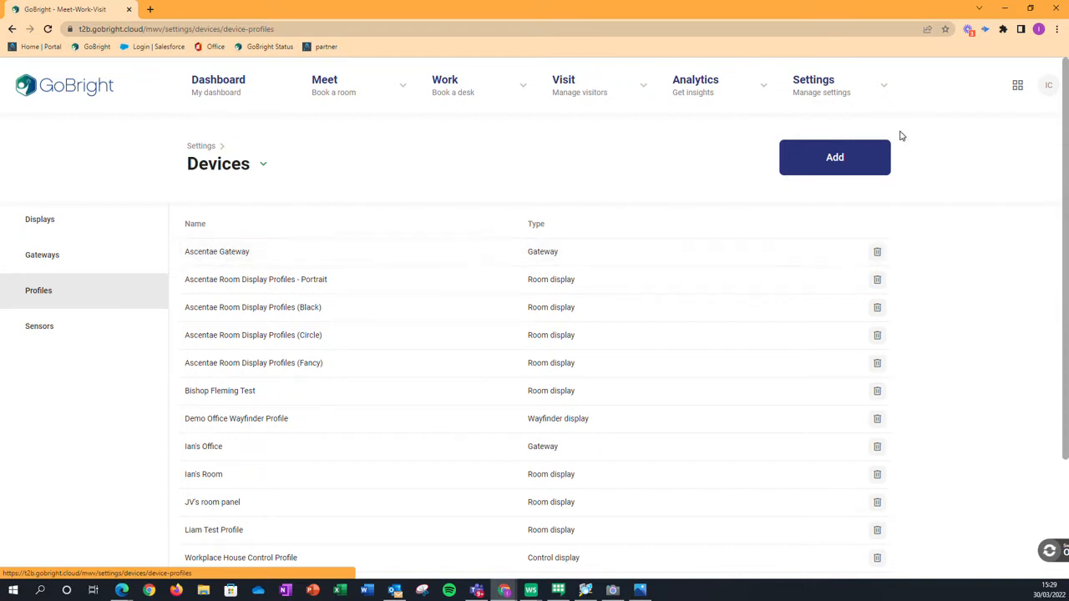
left_click(835, 159)
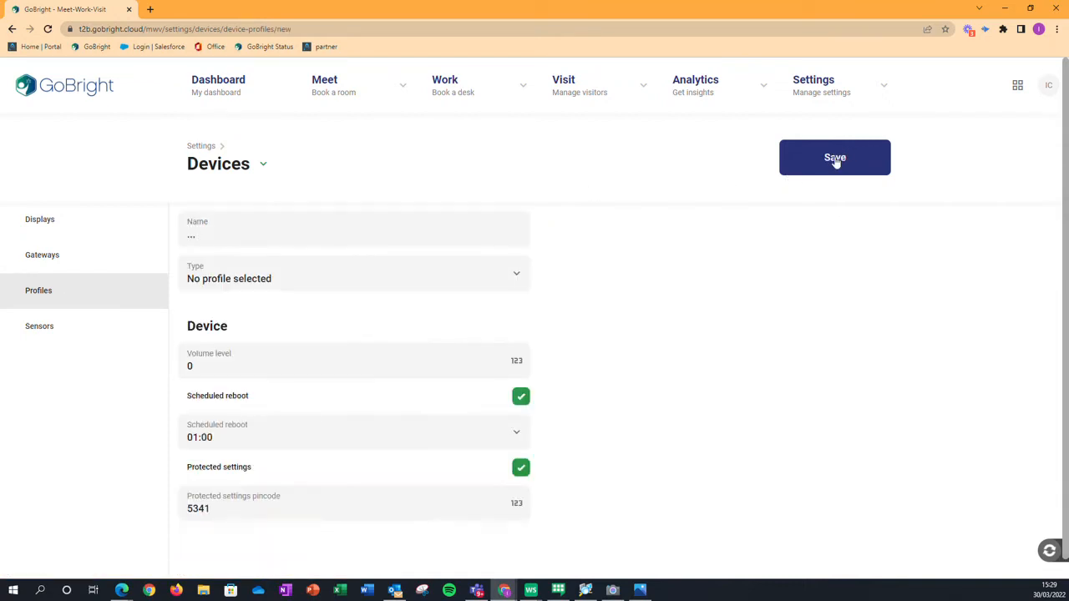
left_click(244, 283)
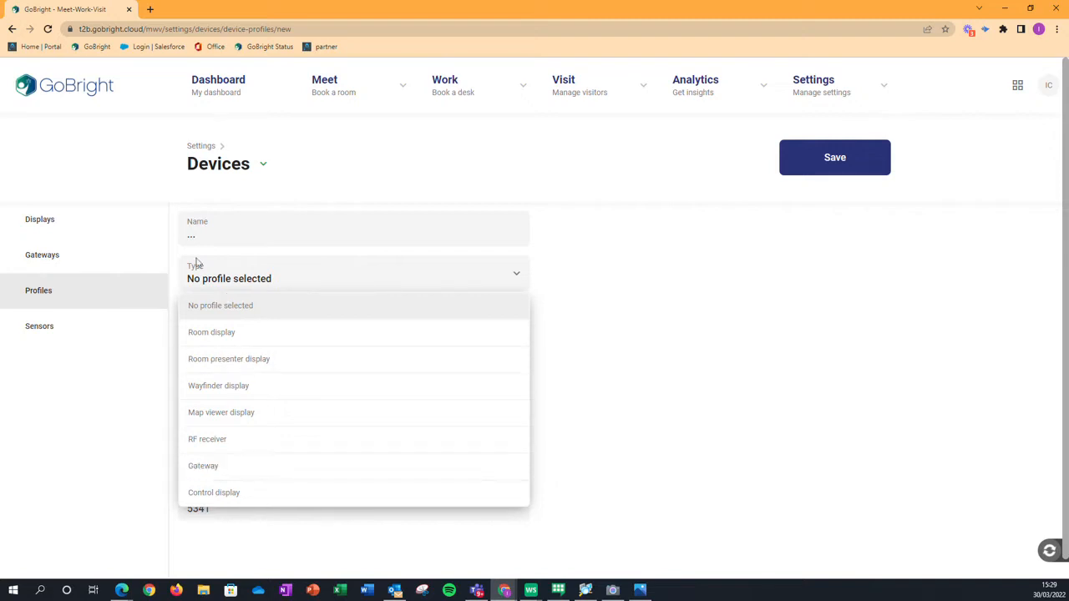
- Start a new gateway entry, name it after its owner and keep the Ascentae Gateway profile
left_click(46, 258)
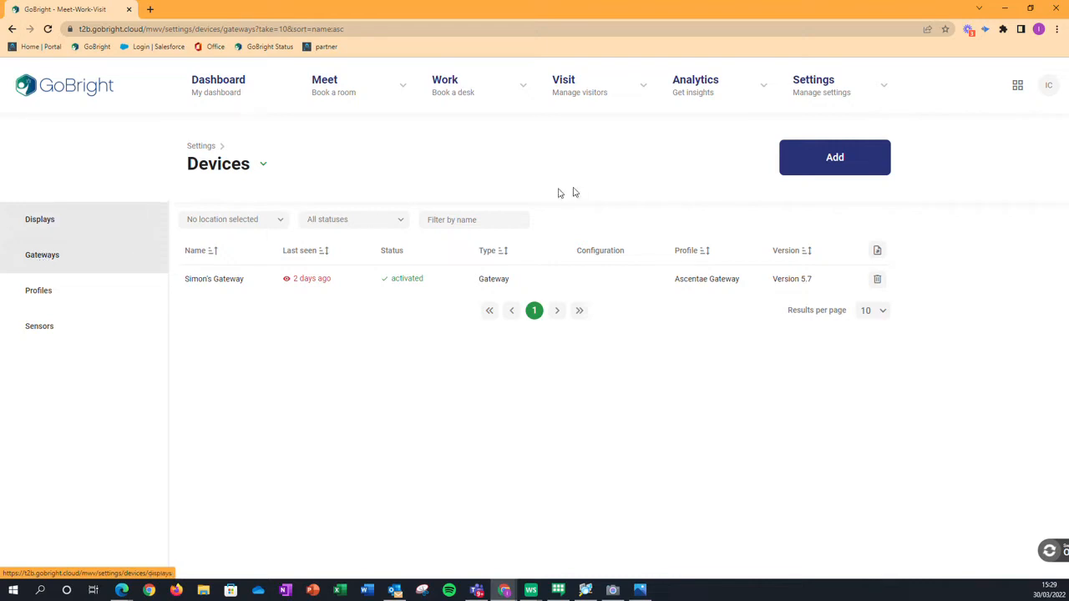
left_click(839, 165)
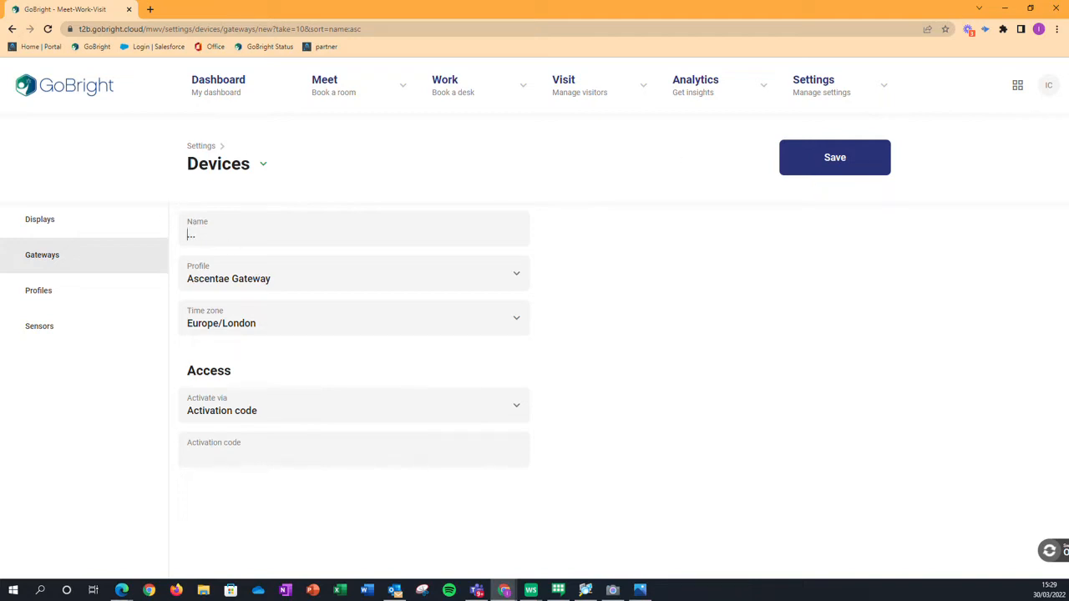
type("Ian's Gateway")
left_click(266, 280)
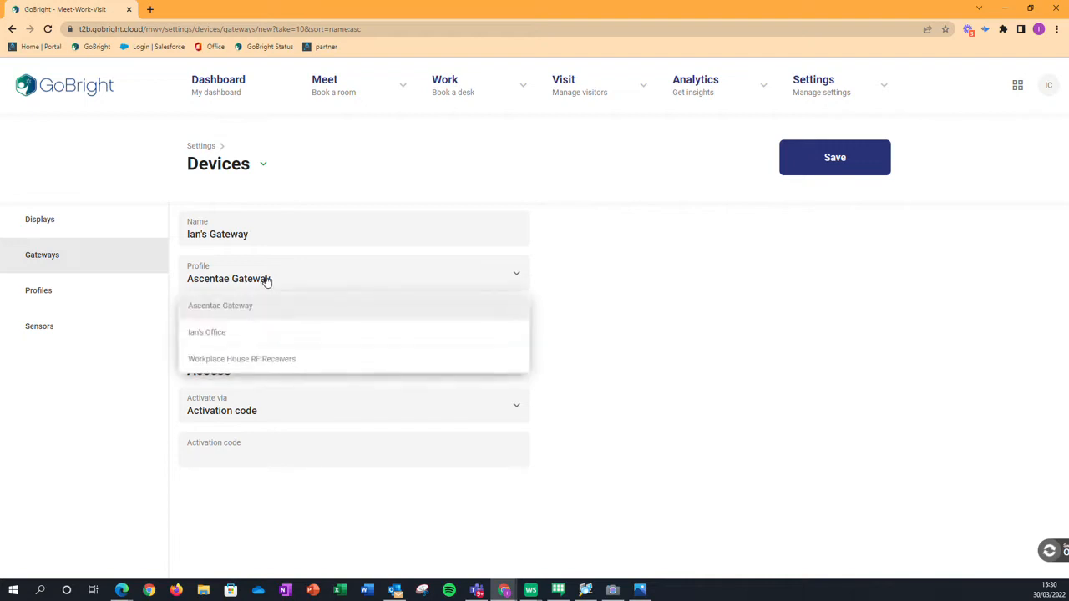
left_click(267, 280)
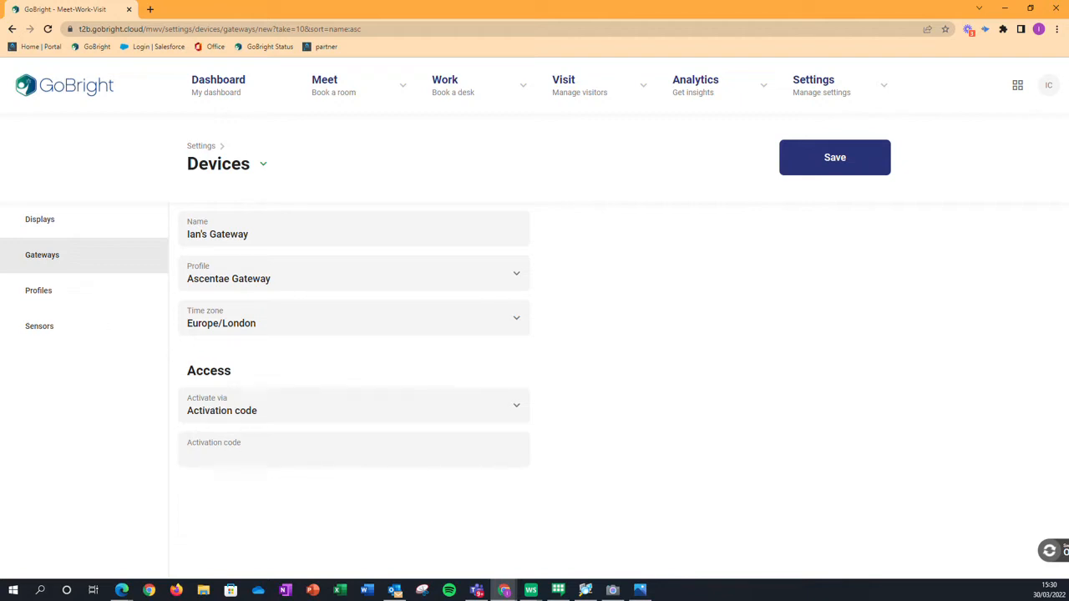
- Check the gateway's IP address in the saved image and load 192.168.1.245:8080 in a new browser tab
left_click_drag(0, 70, 596, 80)
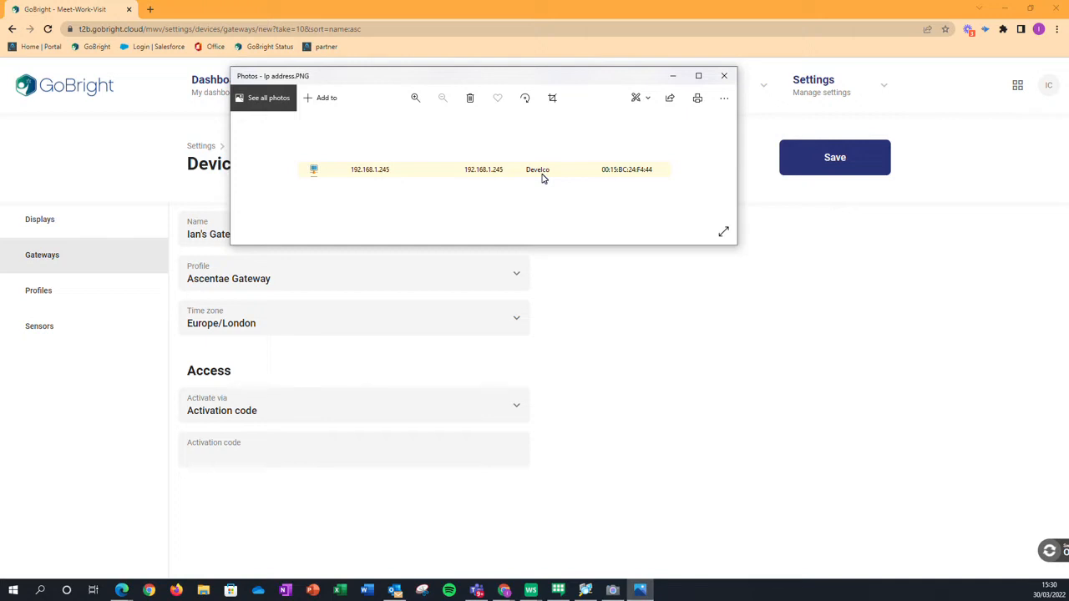
left_click_drag(529, 76, 0, 78)
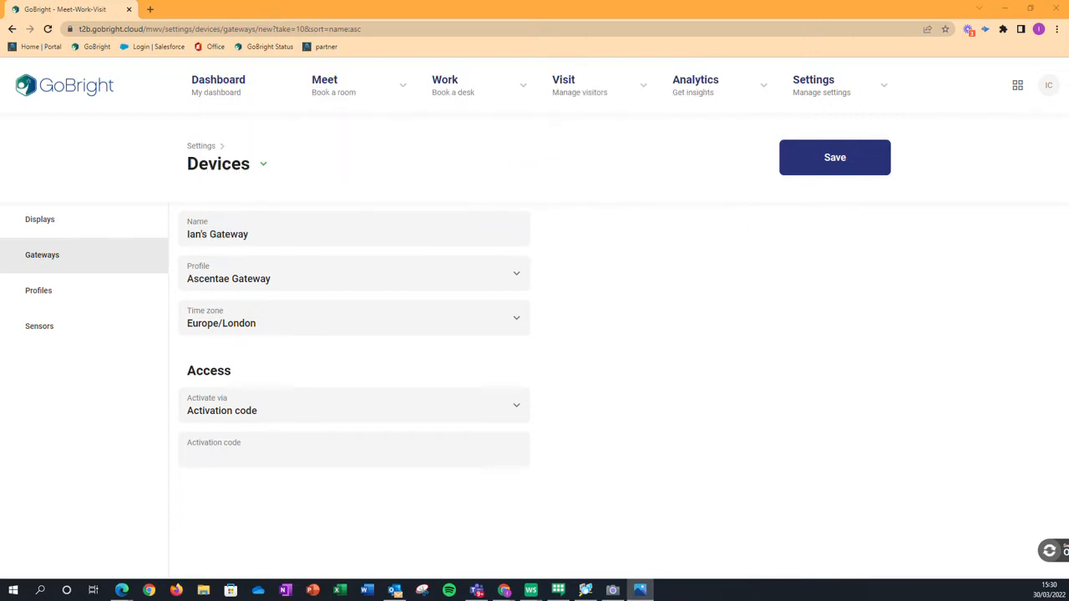
left_click(152, 10)
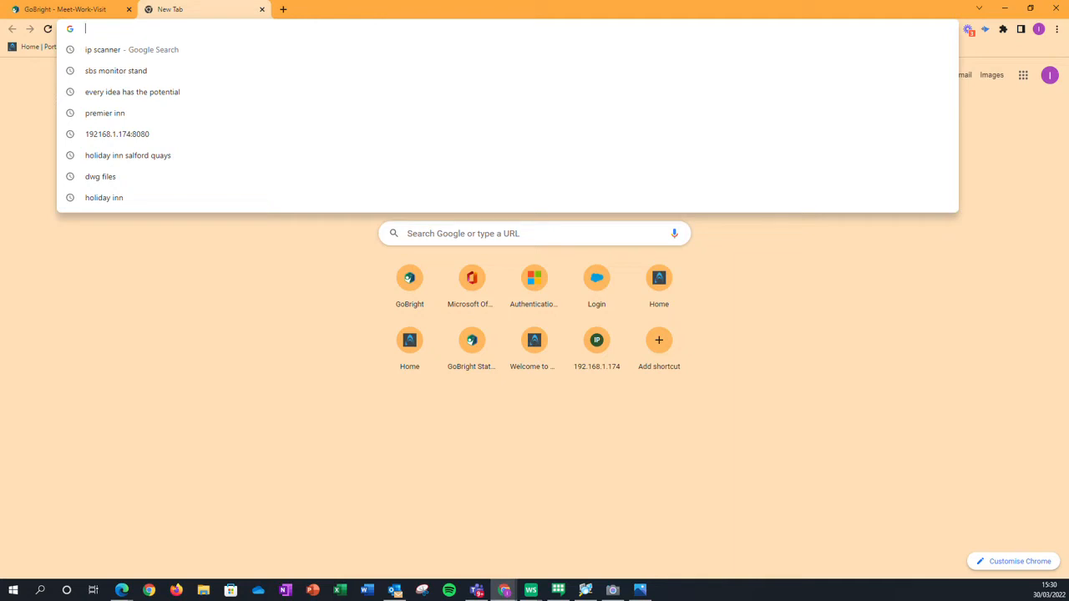
type("192.")
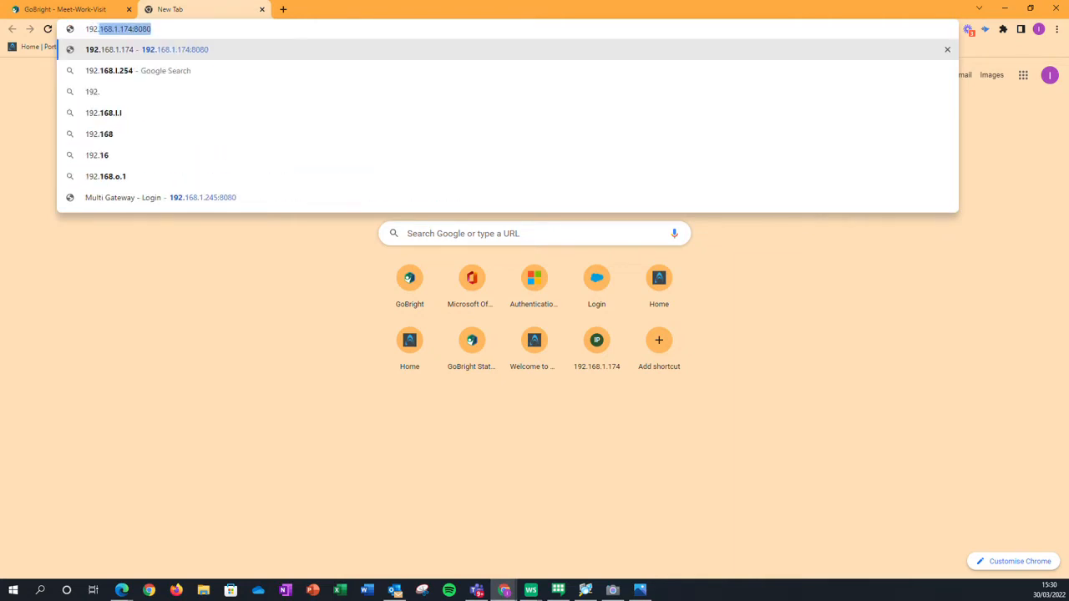
type("1")
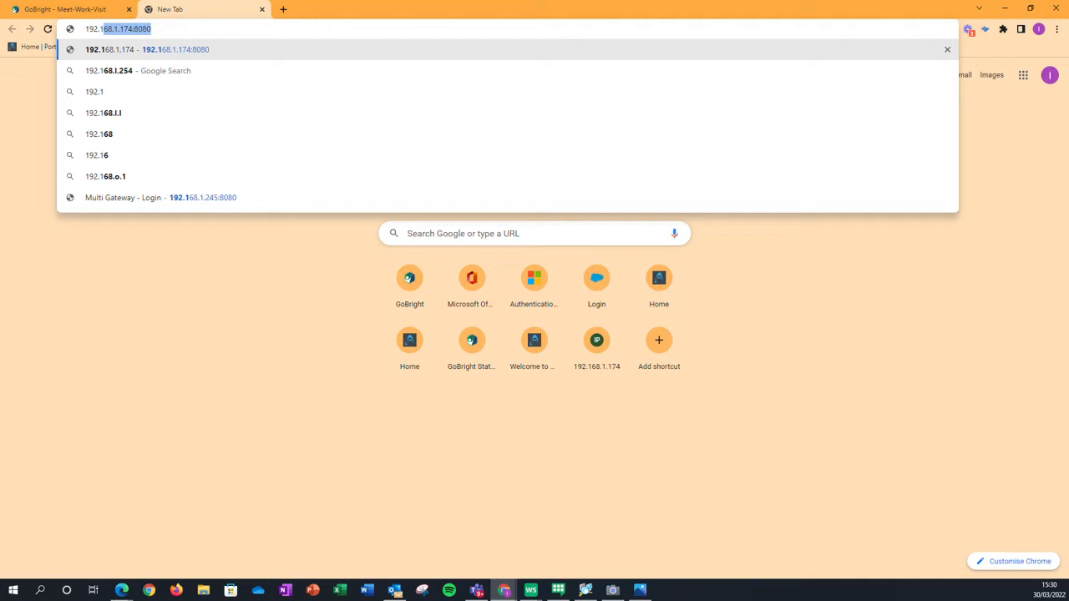
type("68")
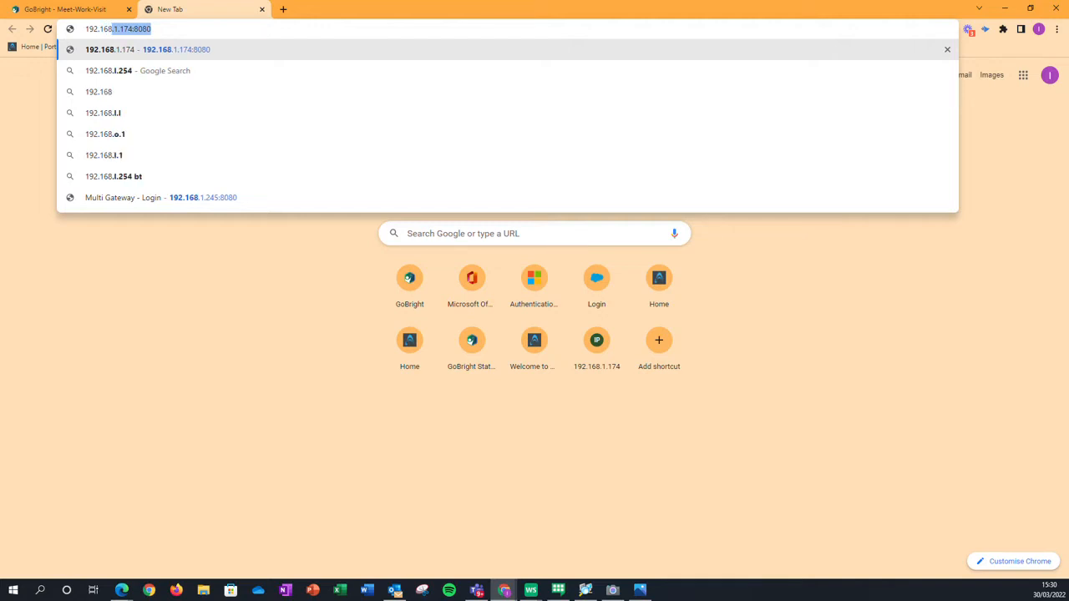
type(".1.")
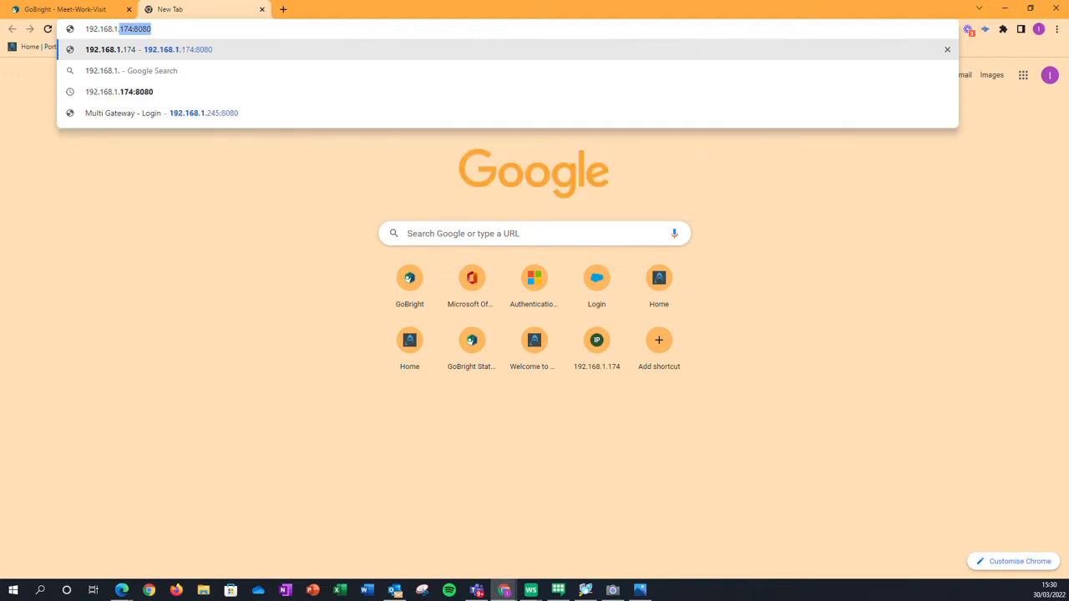
type("245")
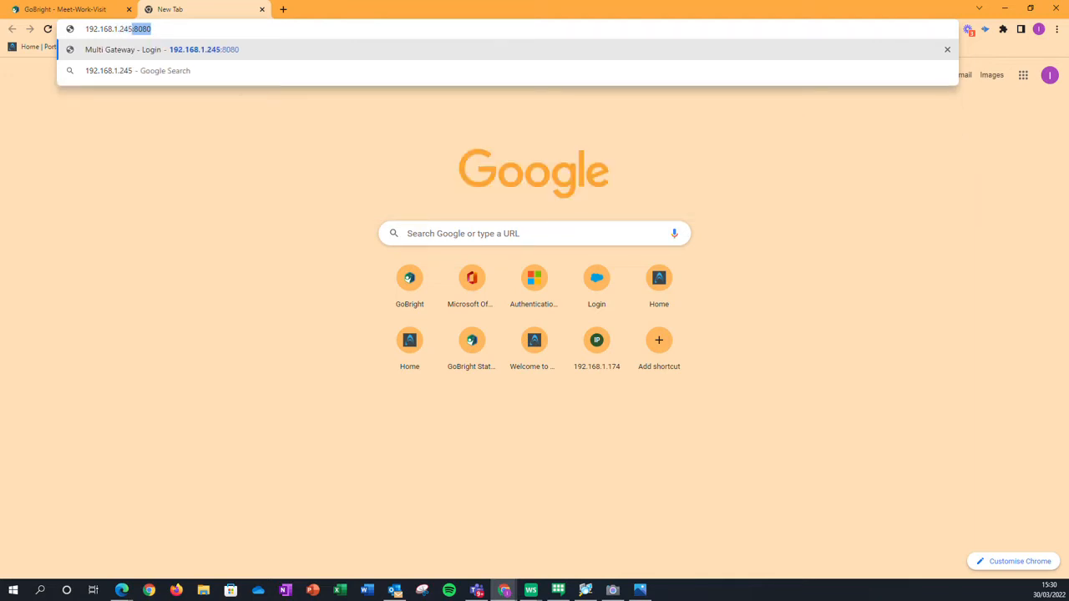
type(":80")
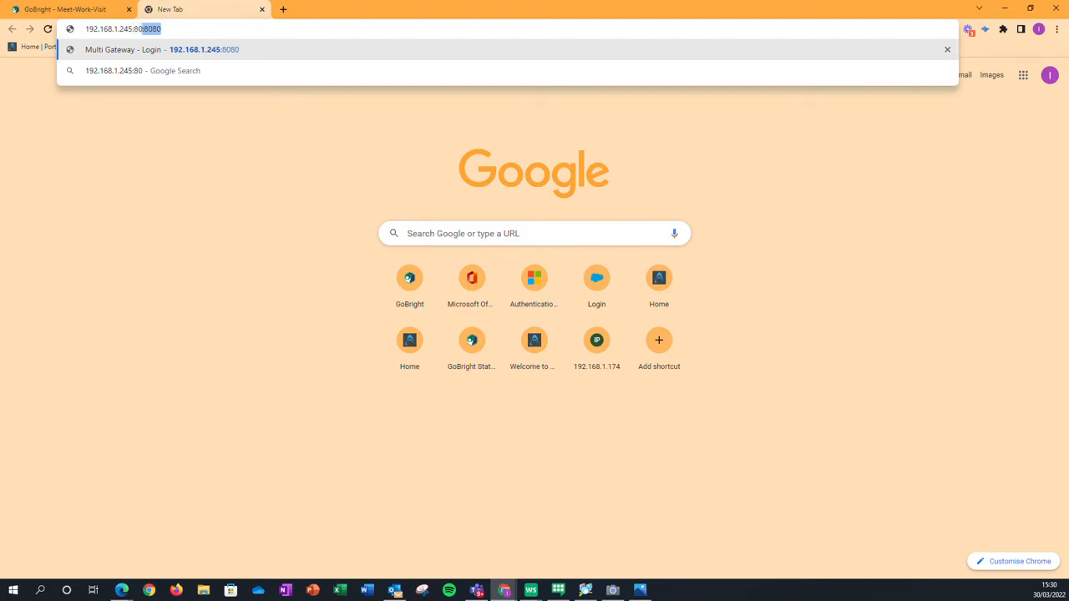
type("80")
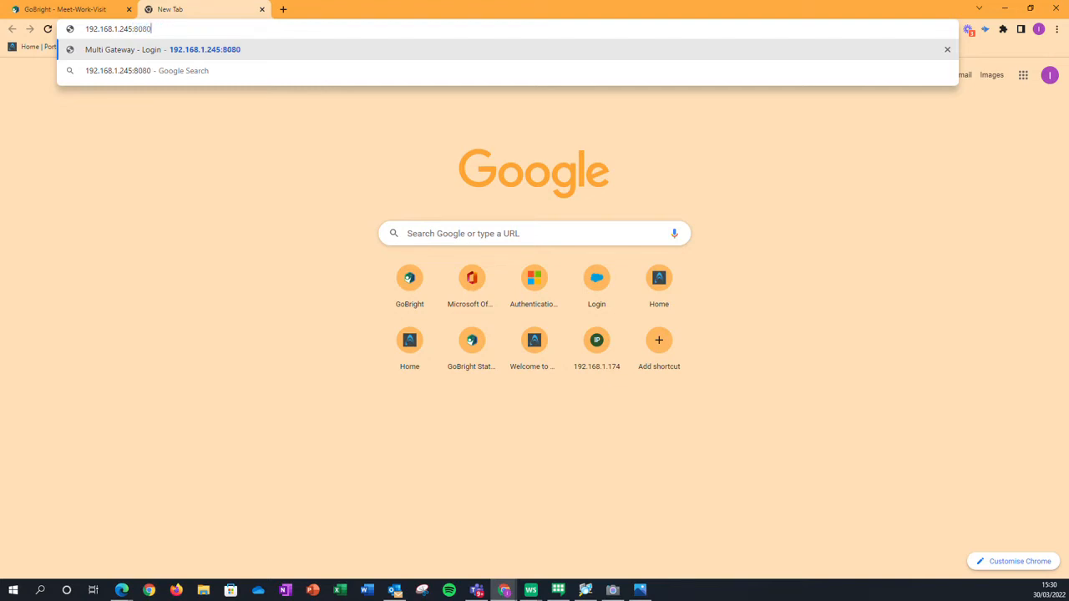
key("Return")
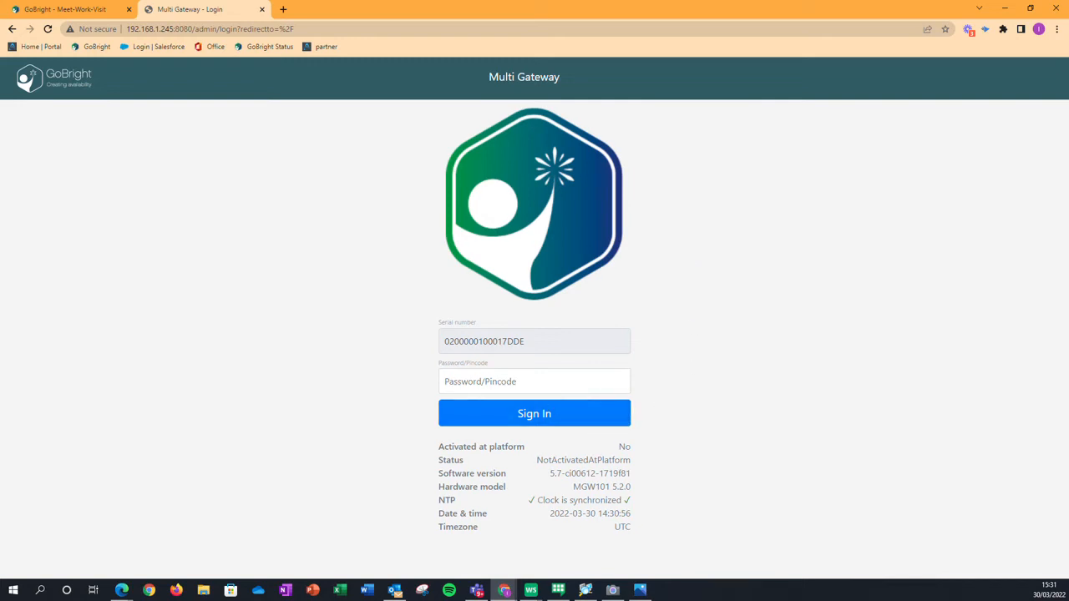
- Sign in to the Multi Gateway with its password and copy the platform activation code from its settings
left_click(544, 417)
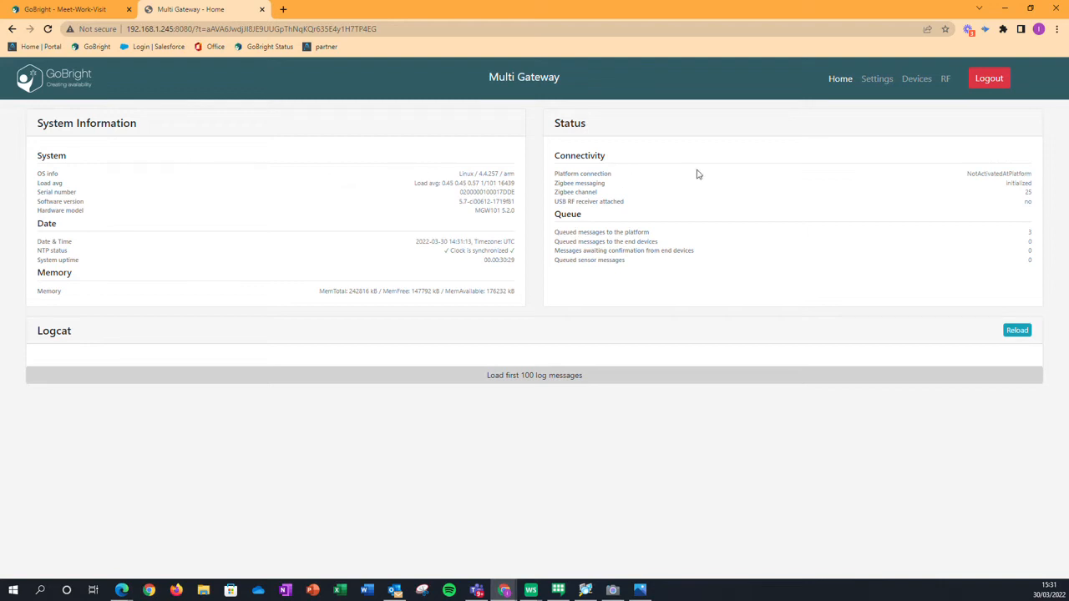
left_click(877, 78)
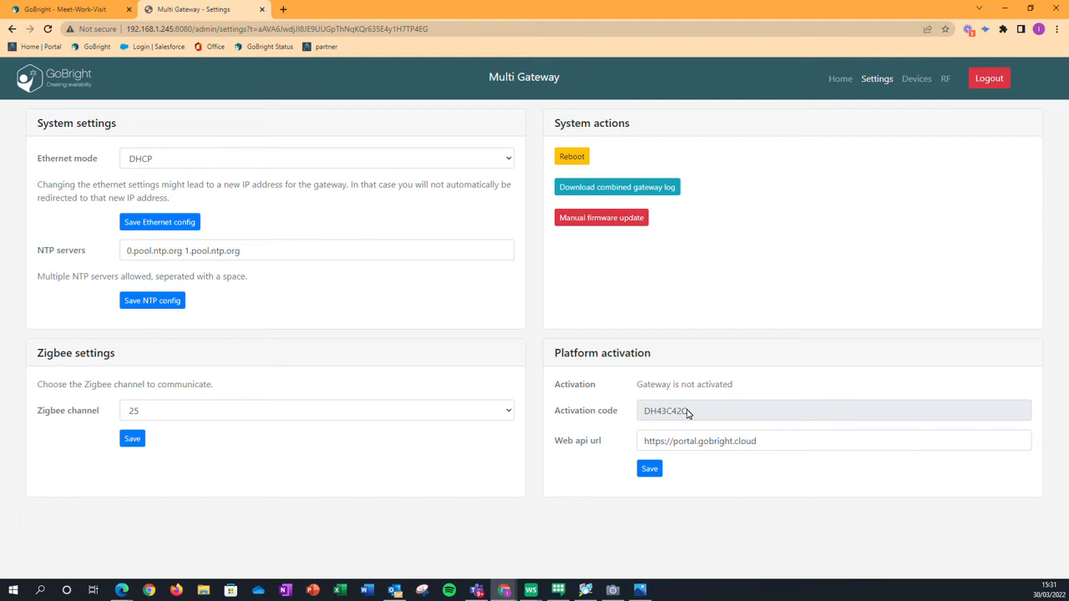
left_click_drag(689, 413, 644, 412)
right_click(674, 419)
left_click(679, 424)
- Paste the activation code into the new GoBright gateway entry, save it and refresh the gateway list
left_click(77, 11)
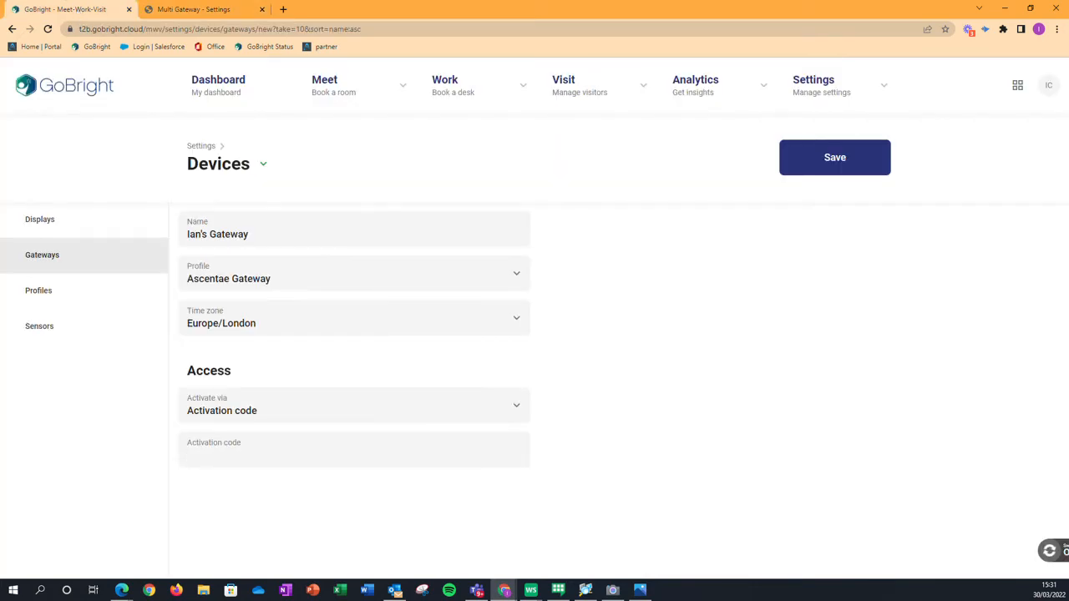
right_click(212, 457)
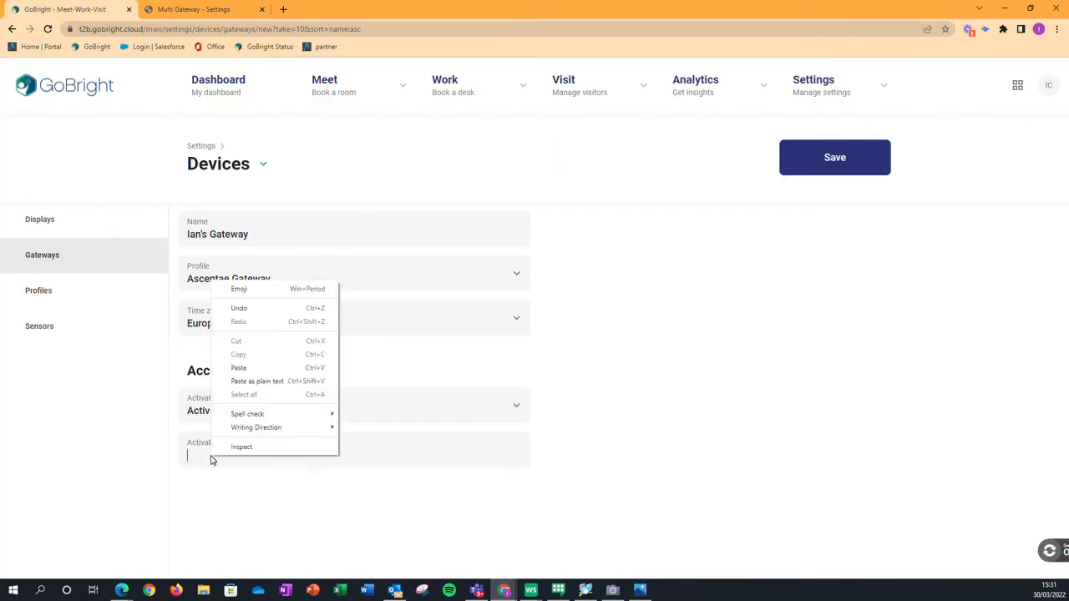
left_click(239, 369)
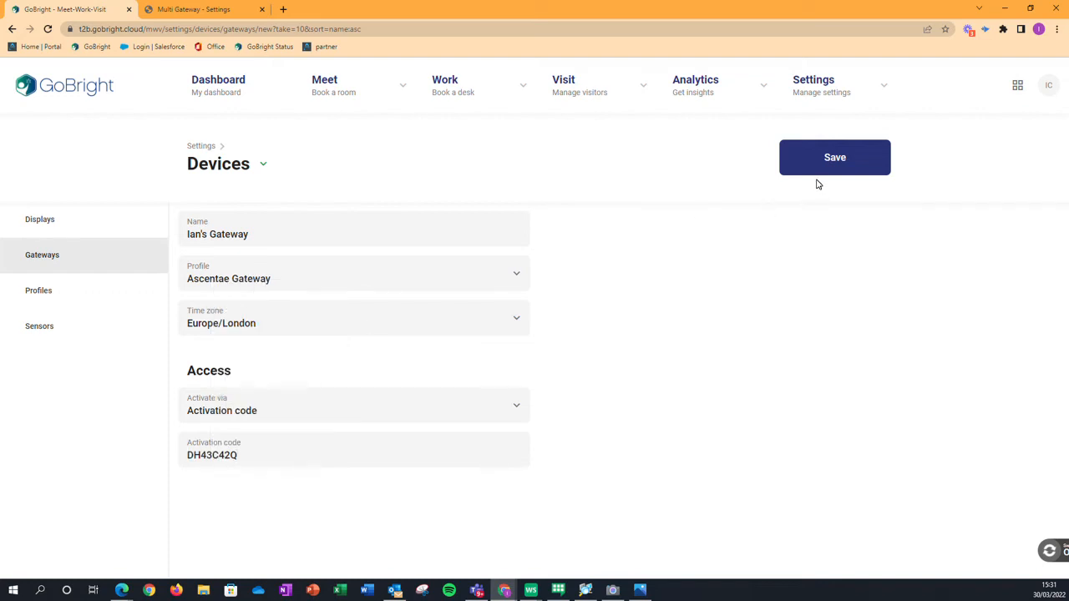
left_click(861, 166)
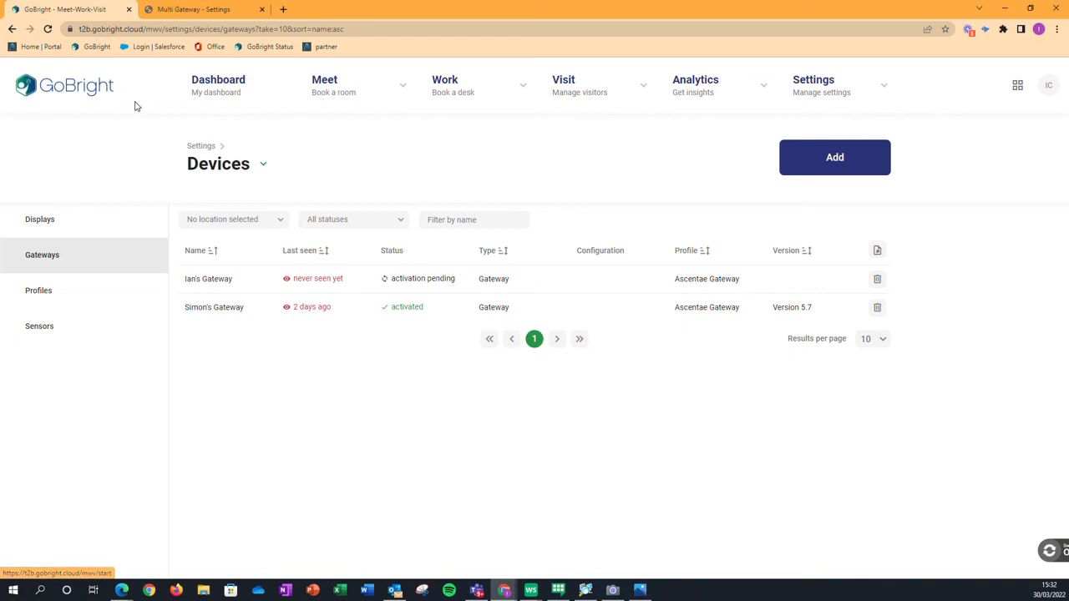
left_click(49, 29)
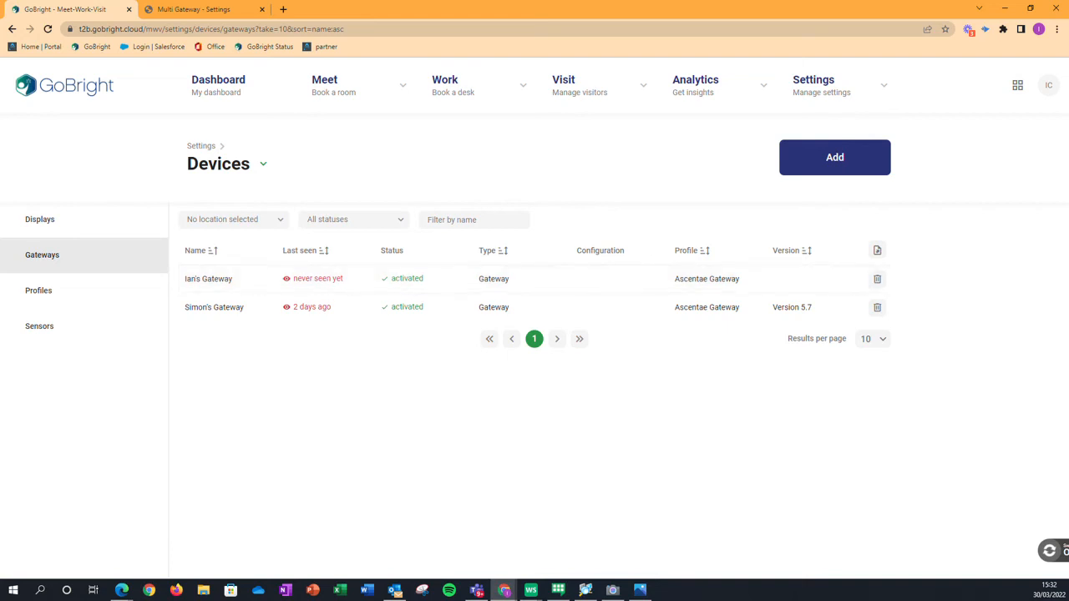
- Bring the camera feed into view to examine the gateway's status lights, and move it away again
left_click_drag(0, 222, 111, 208)
left_click_drag(291, 128, 613, 63)
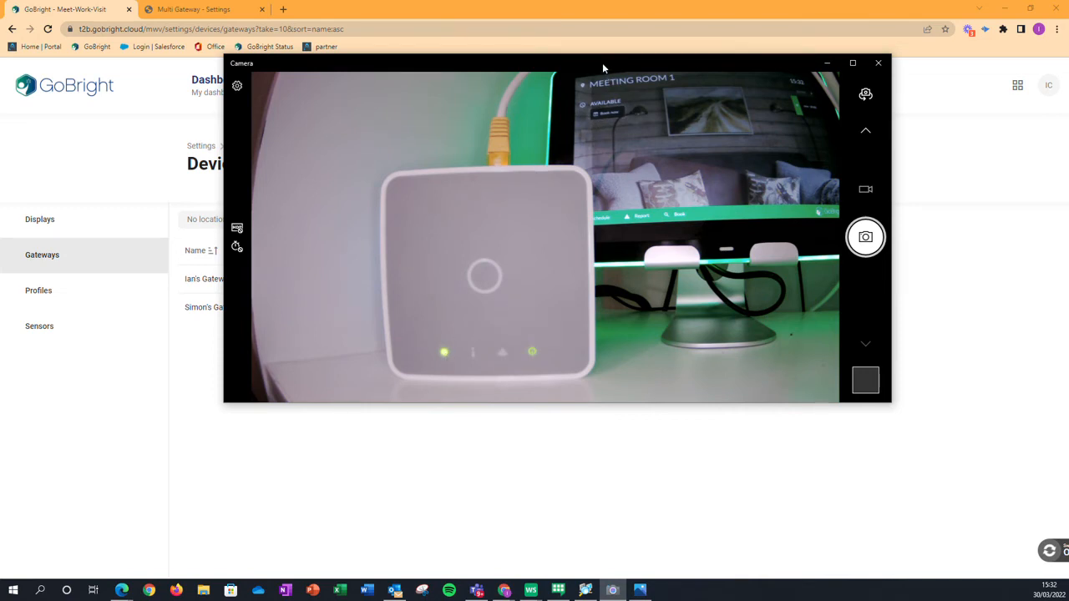
left_click_drag(602, 63, 0, 109)
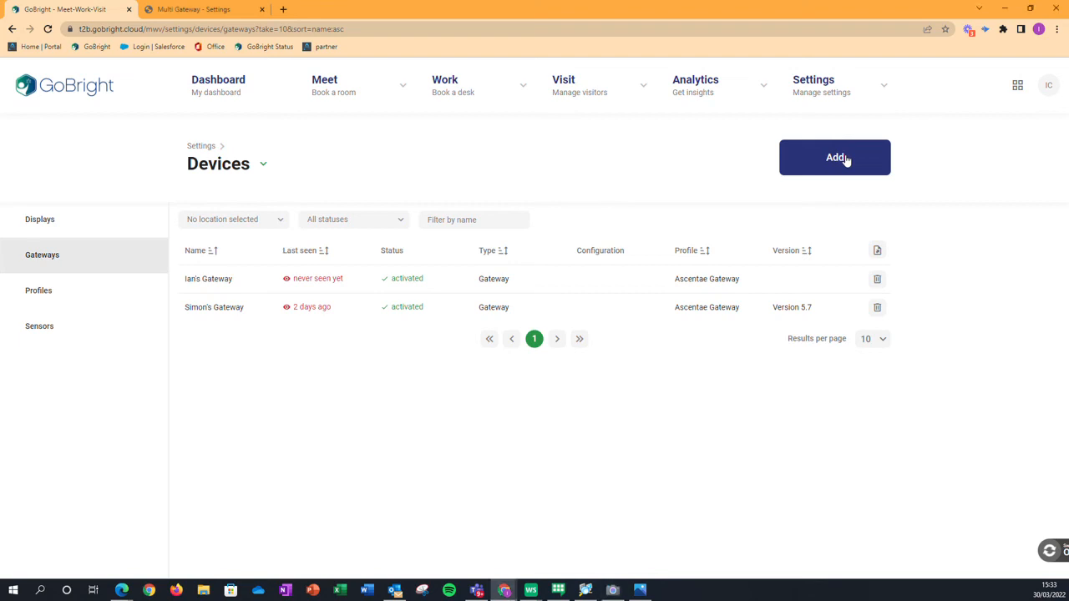
- Start another gateway entry and set its activation method to Gateway information
left_click(835, 158)
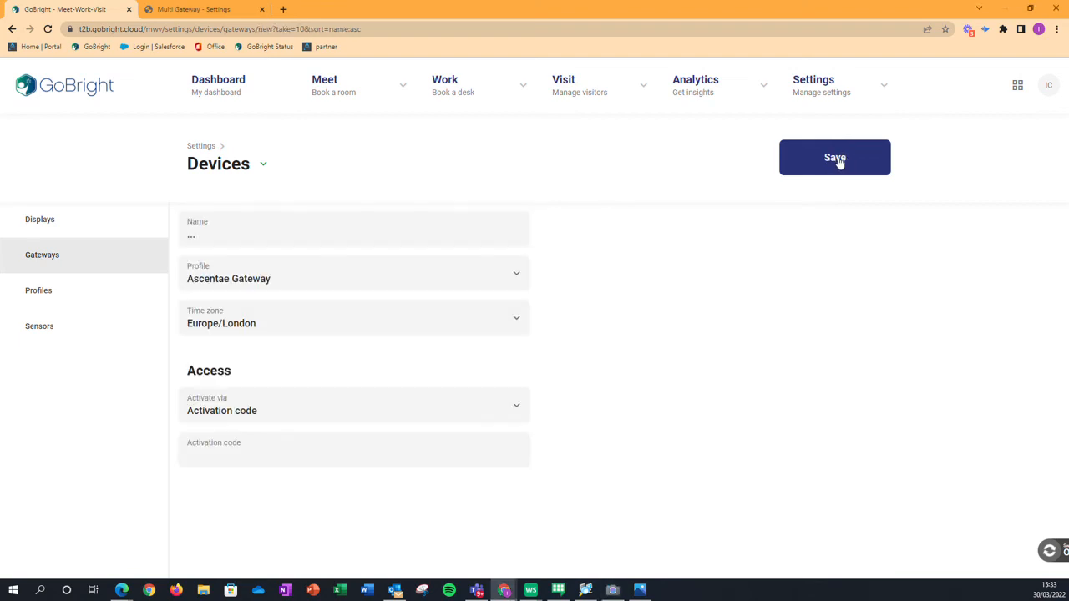
left_click(517, 408)
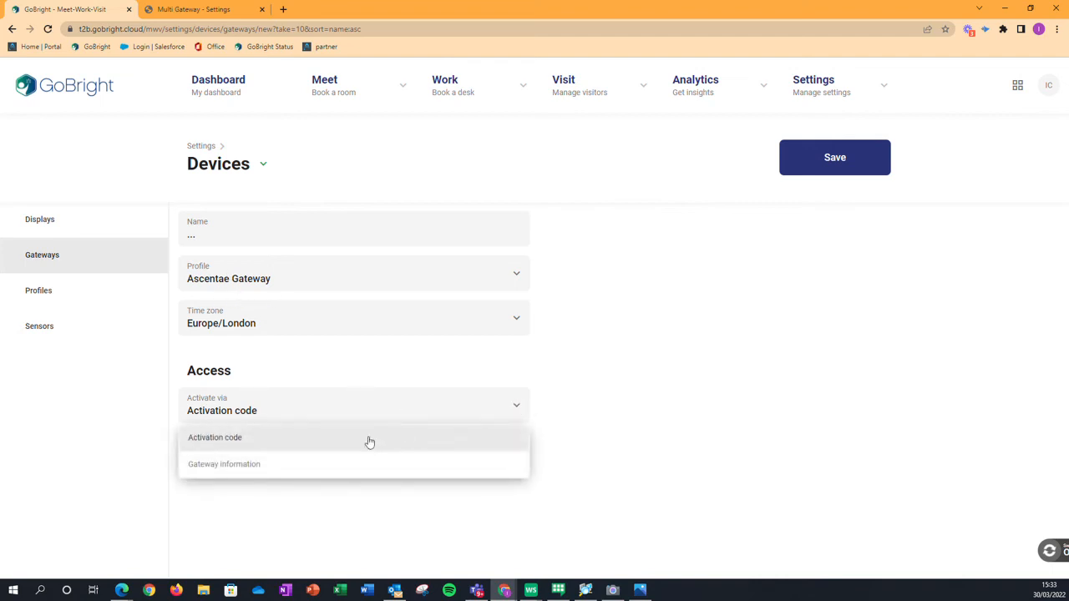
left_click(248, 470)
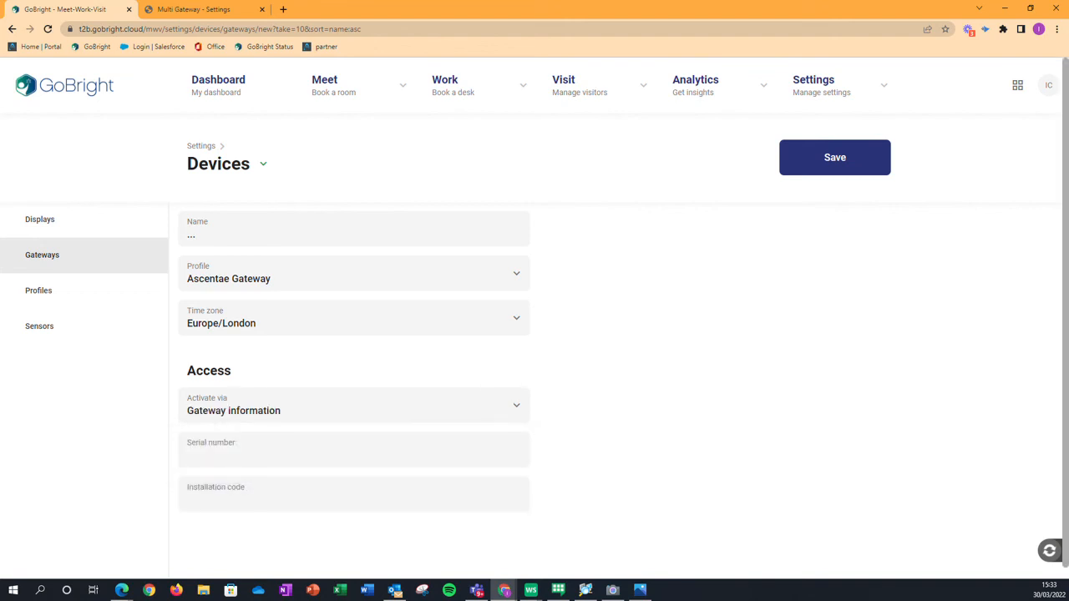
- Examine the label on the gateway's back in the camera feed and leave the form for the dashboard
left_click_drag(0, 137, 599, 124)
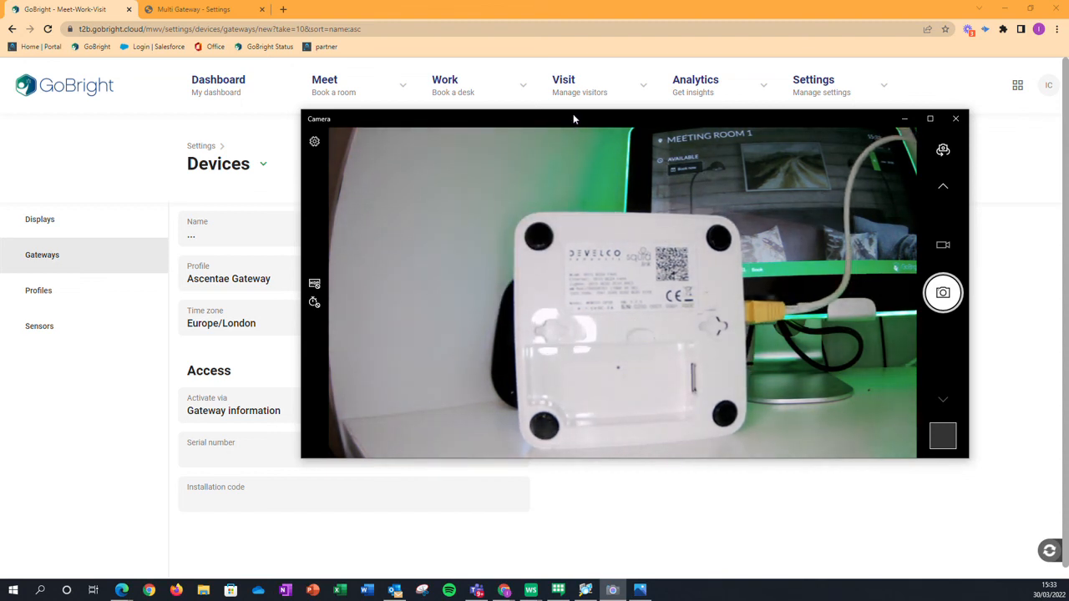
left_click_drag(639, 118, 0, 119)
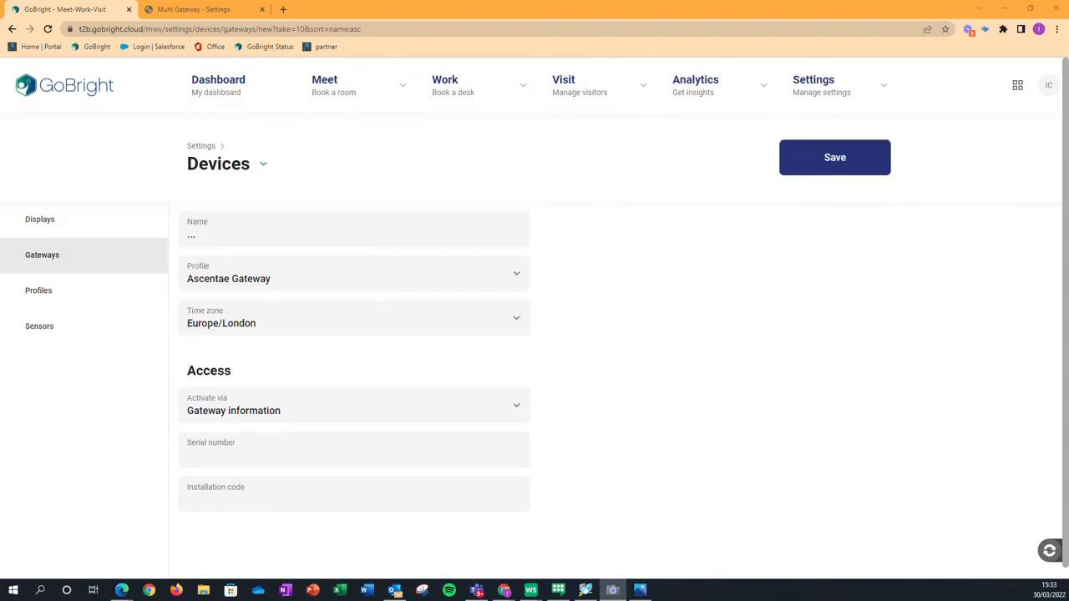
left_click(209, 90)
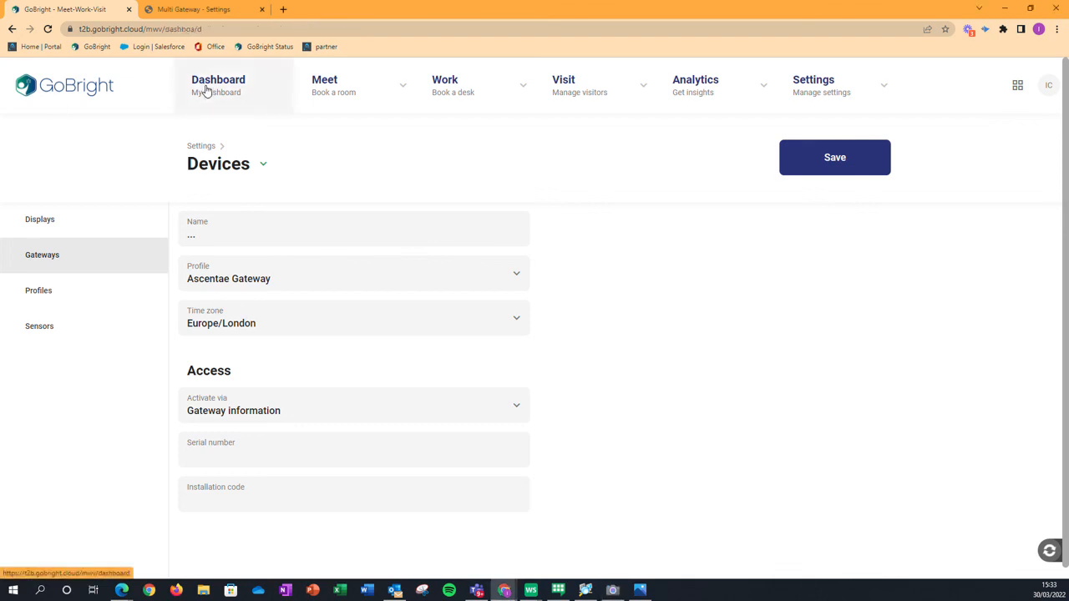